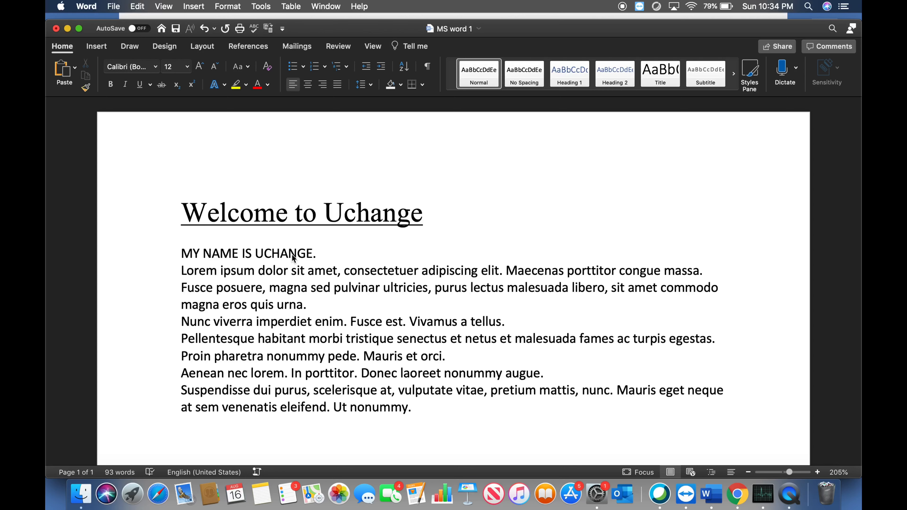
Step: Change the line "MY NAME IS UCHANGE." below the title to sentence case
click(317, 252)
click(323, 254)
drag(323, 254, 182, 260)
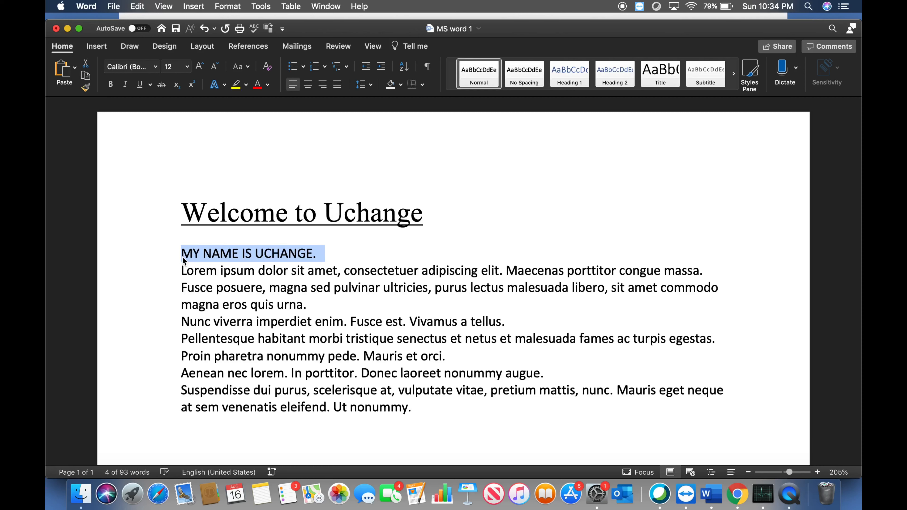
click(102, 47)
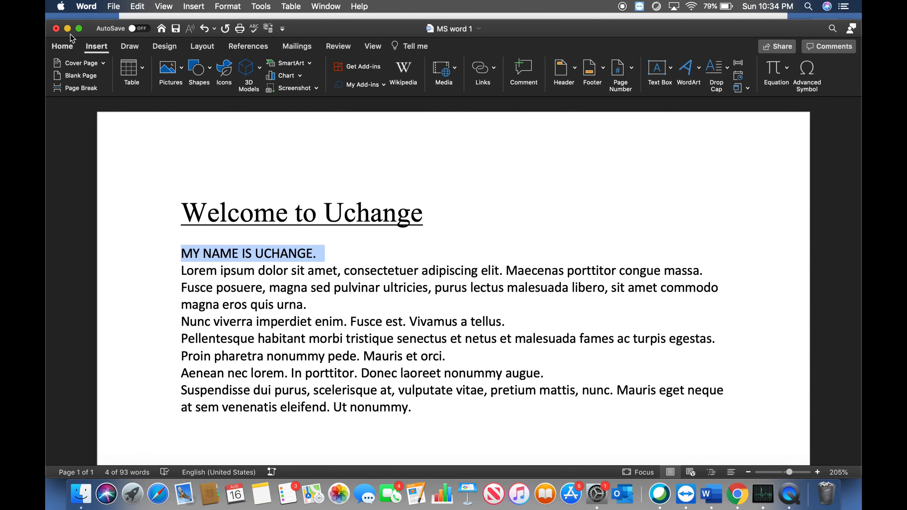
click(65, 47)
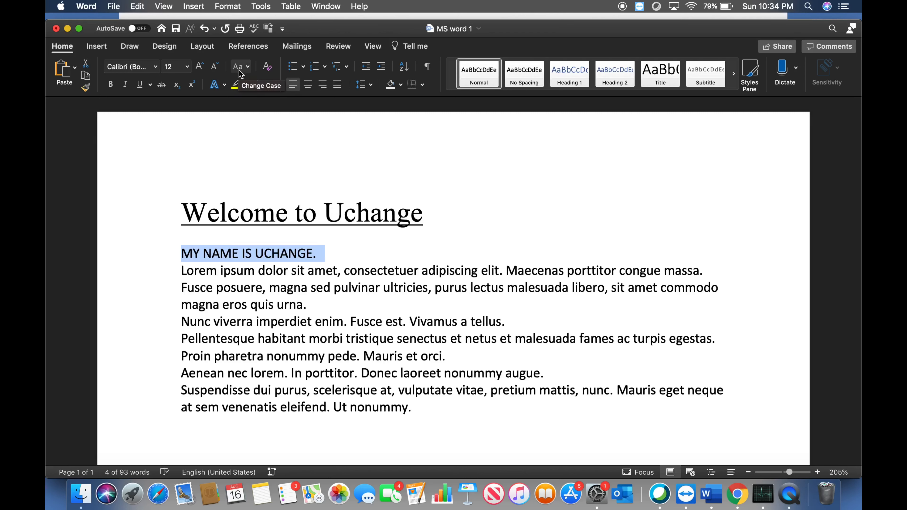
click(248, 67)
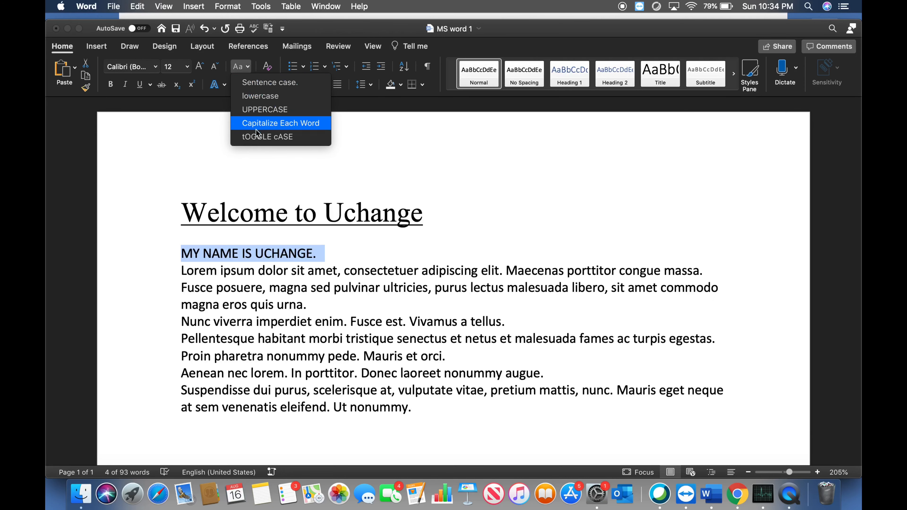
click(268, 84)
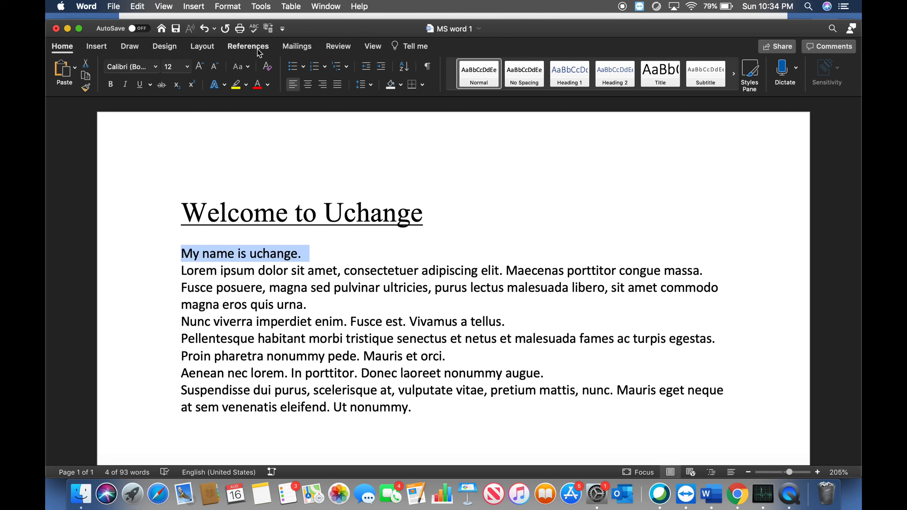
Step: Try lowercase on the selected line below the title, and finish by applying Capitalize Each Word
click(242, 66)
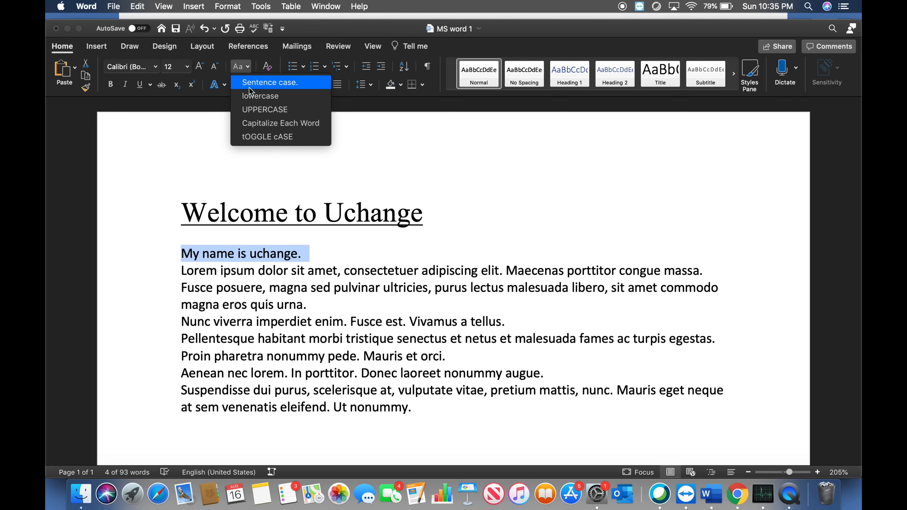
click(258, 96)
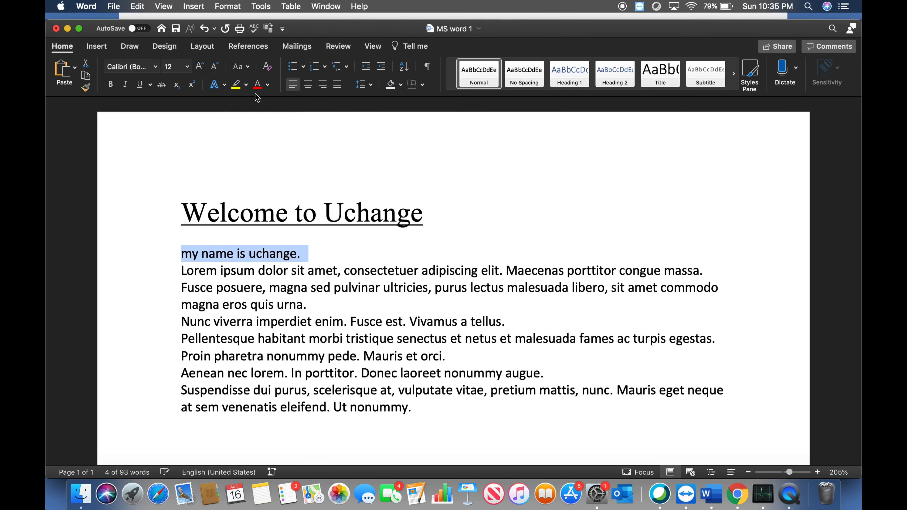
click(246, 67)
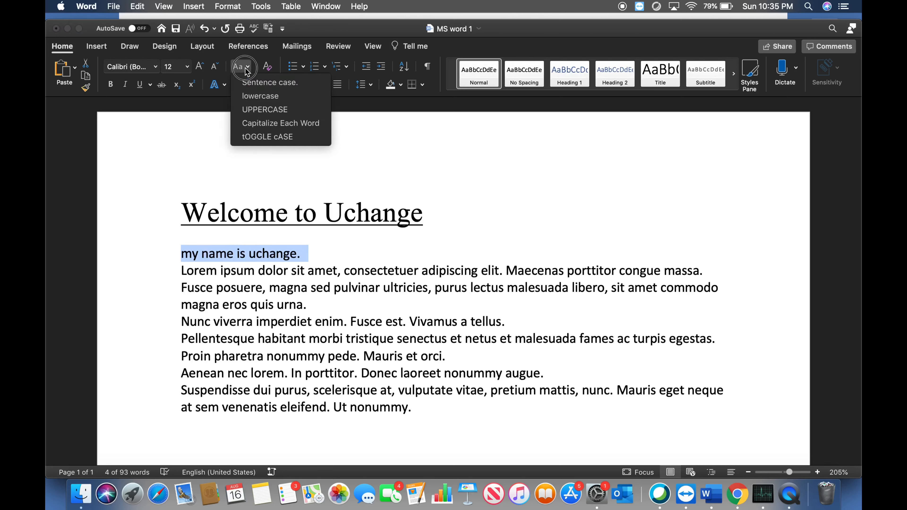
click(261, 123)
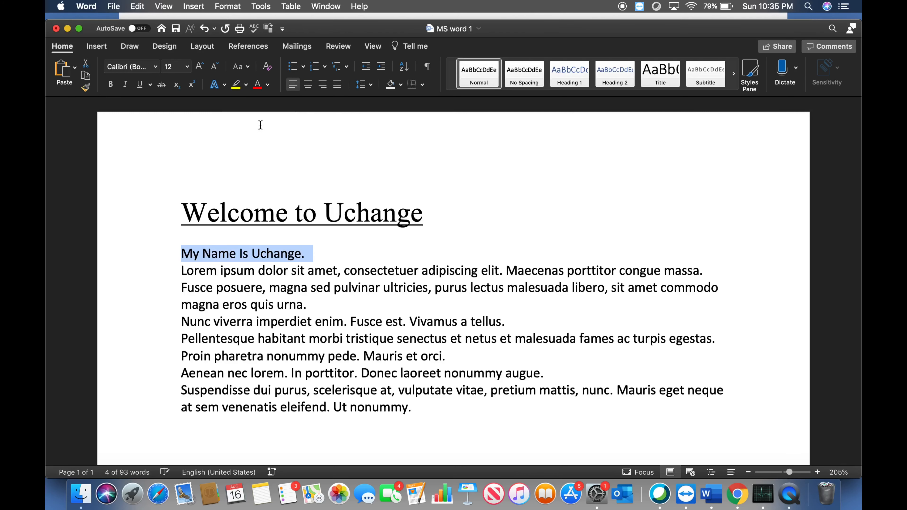
click(241, 66)
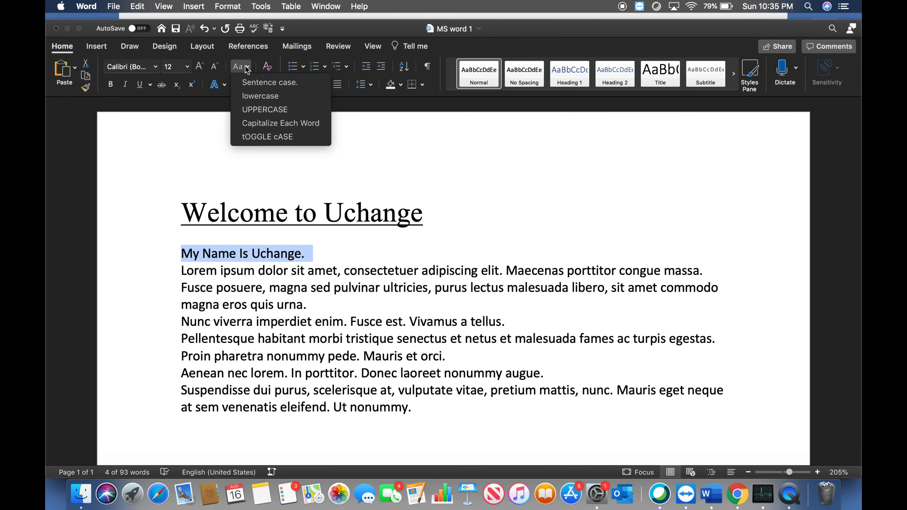
click(275, 123)
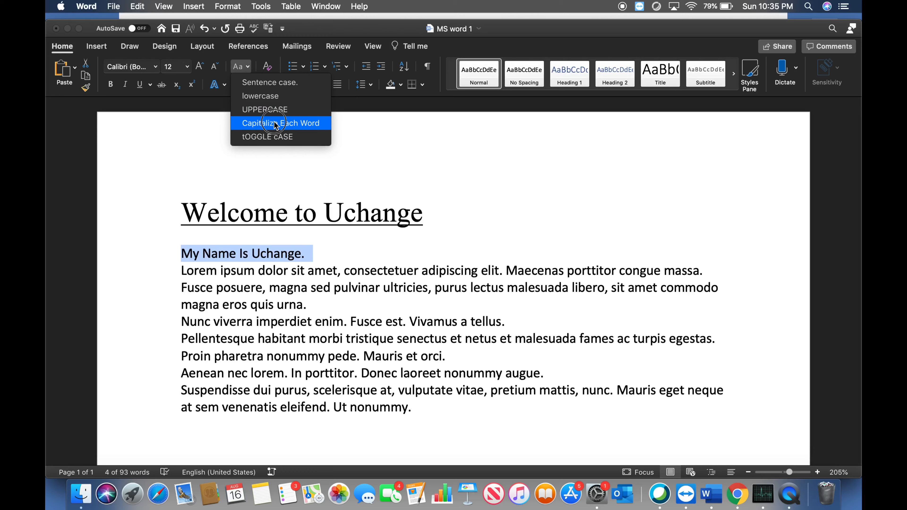
click(211, 252)
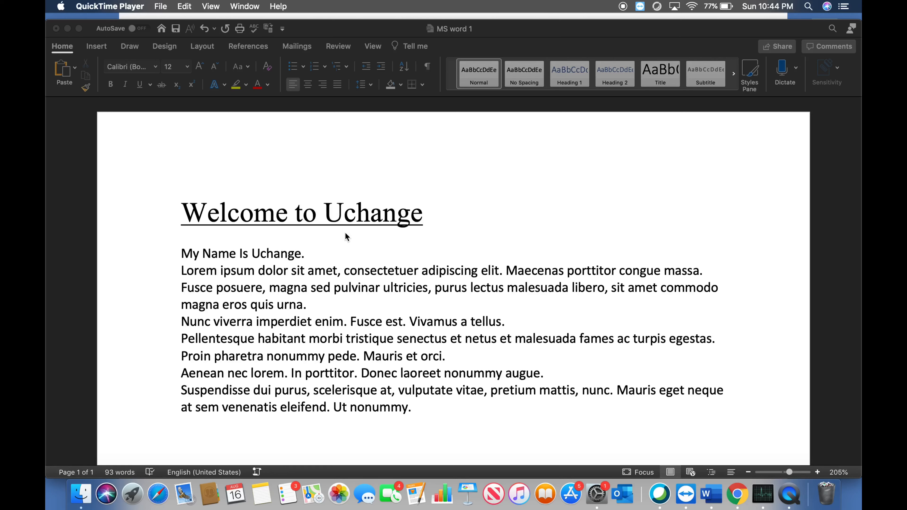
Step: Centre the "Welcome to Uchange" title on the page
drag(436, 216, 263, 202)
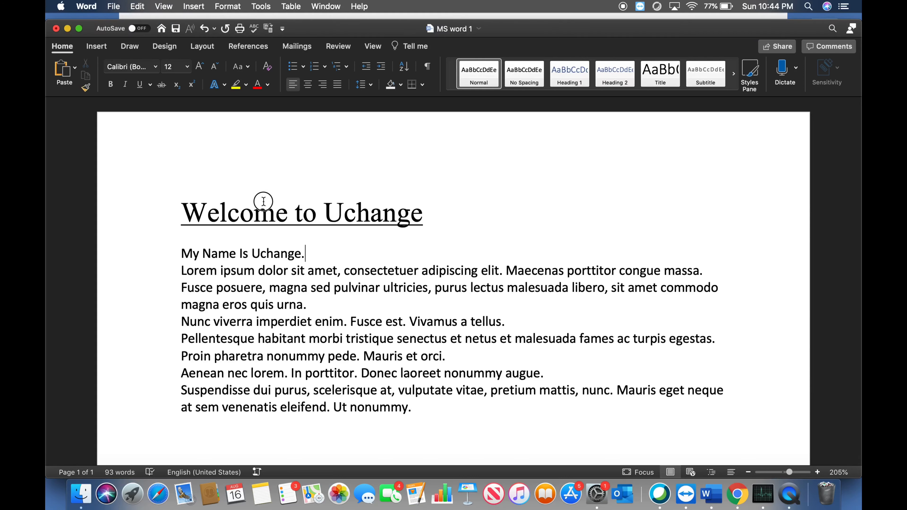
click(441, 217)
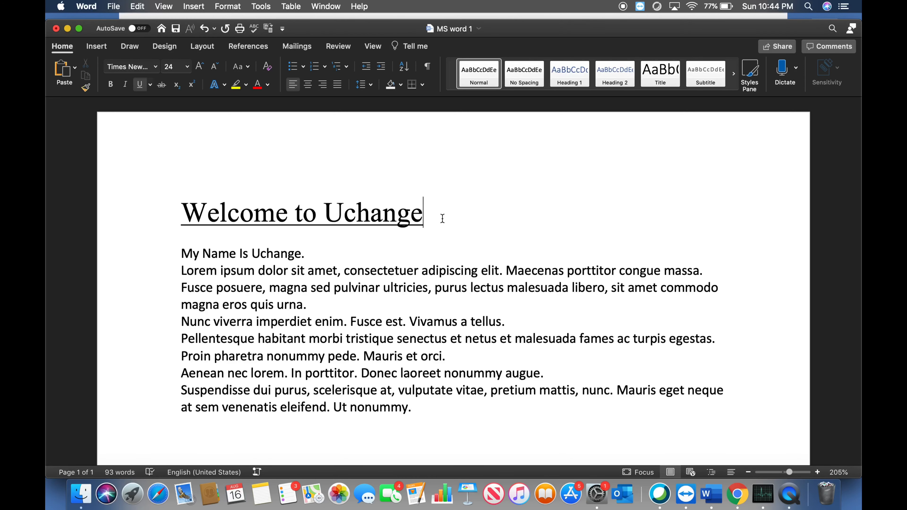
drag(438, 216, 181, 208)
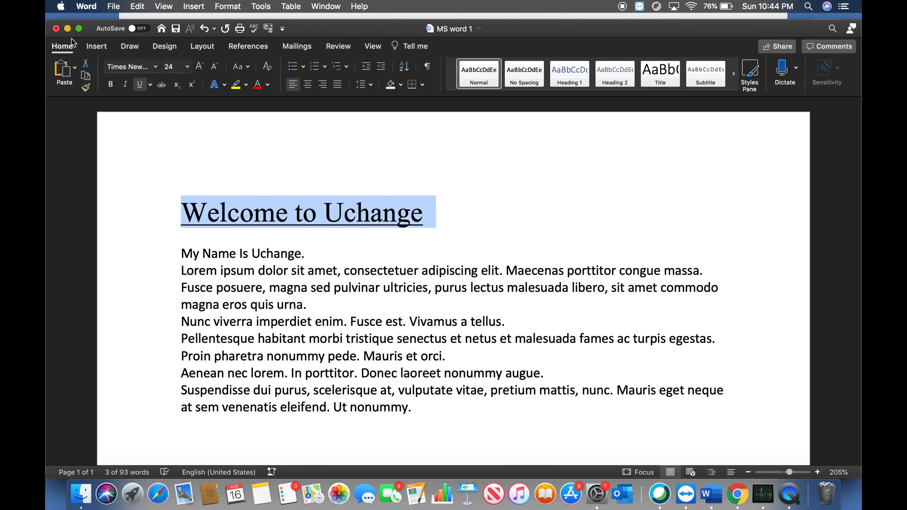
click(97, 49)
click(61, 47)
click(63, 47)
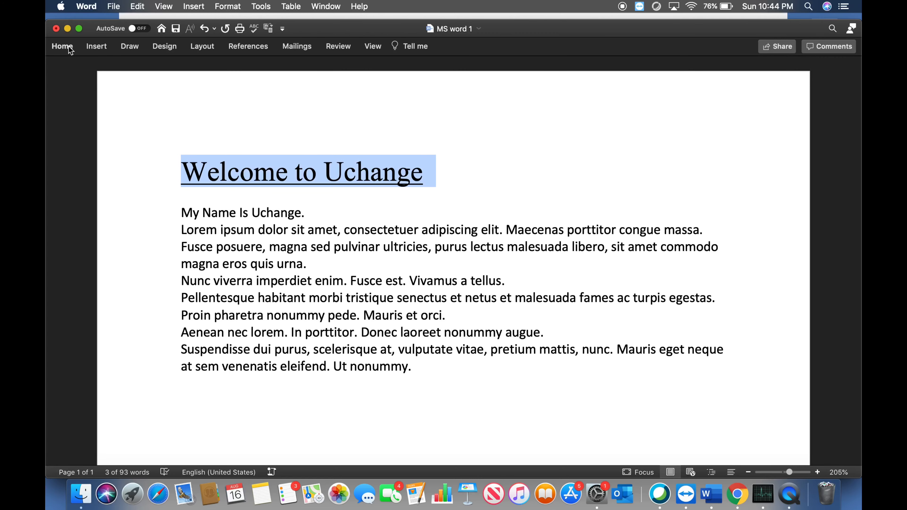
click(64, 47)
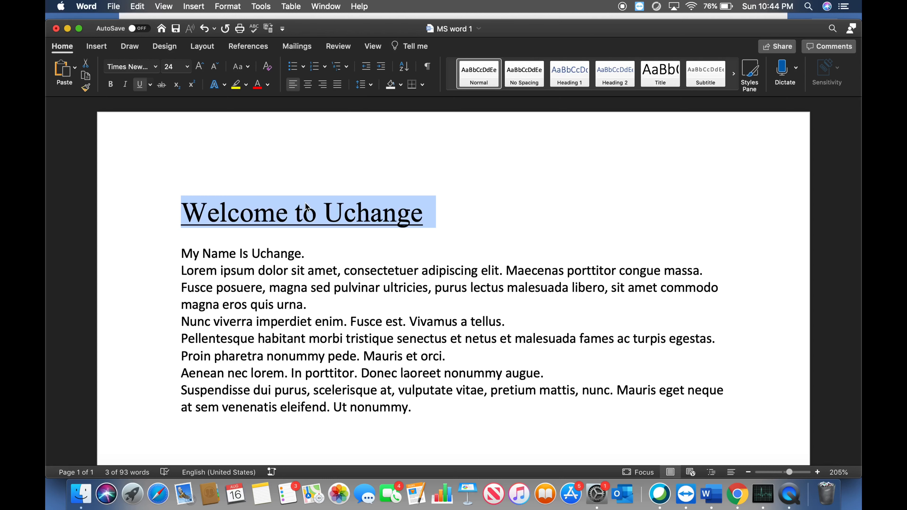
click(308, 86)
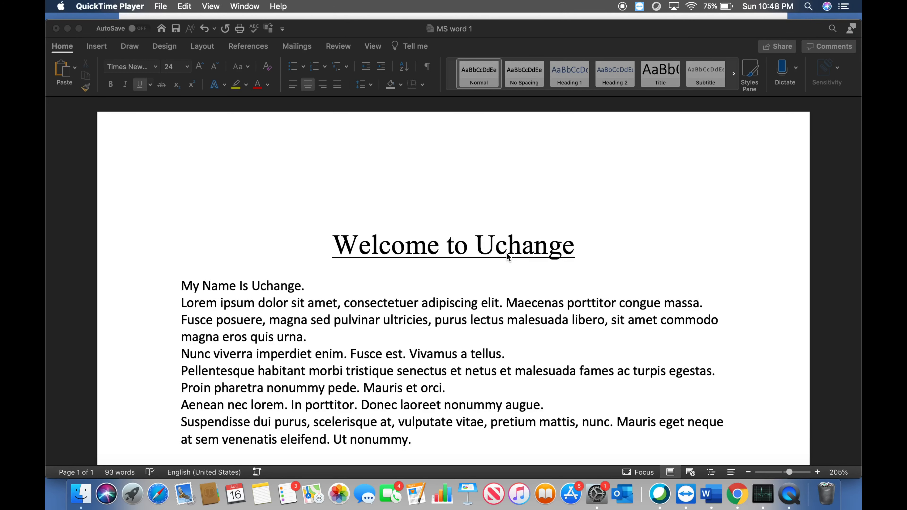
Step: Right-align the "Welcome to Uchange" title and deselect it
click(578, 250)
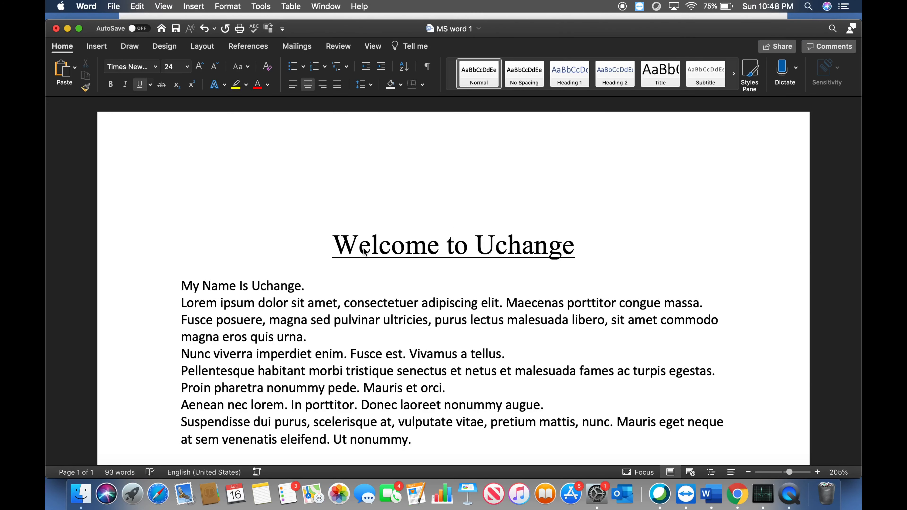
drag(599, 247, 330, 240)
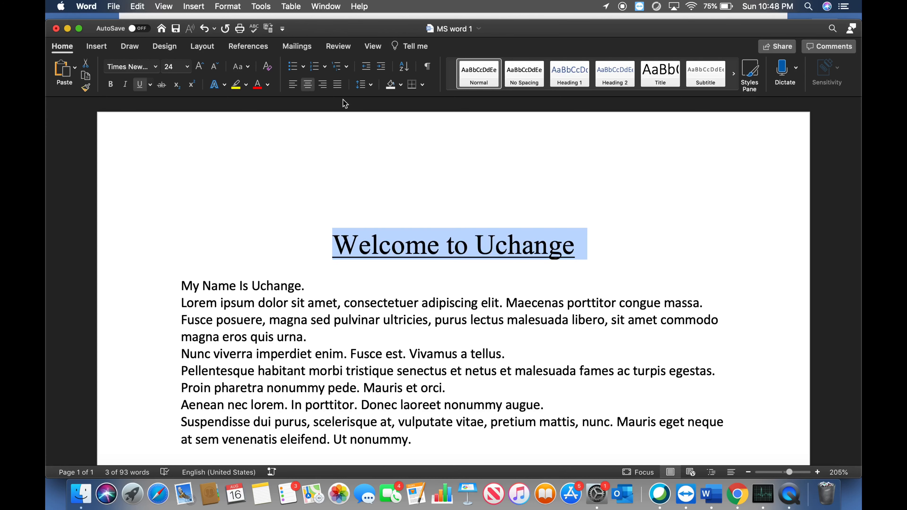
click(323, 84)
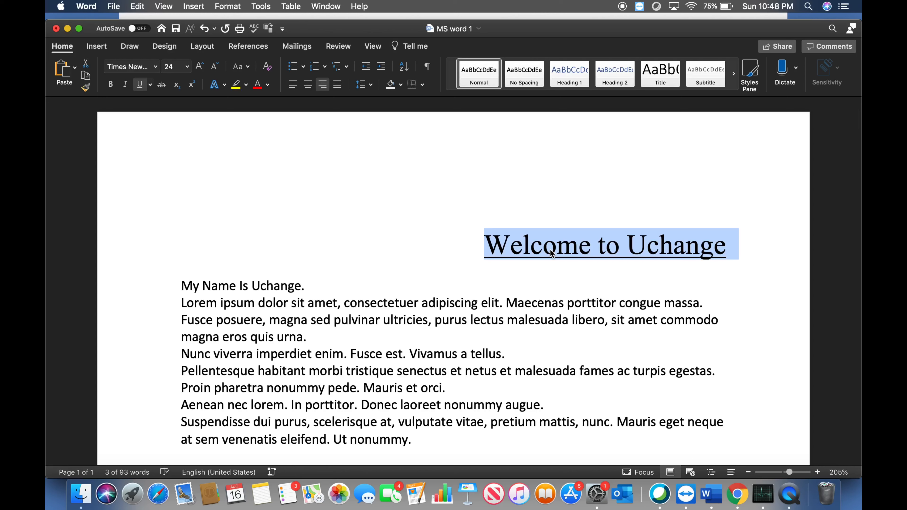
click(419, 247)
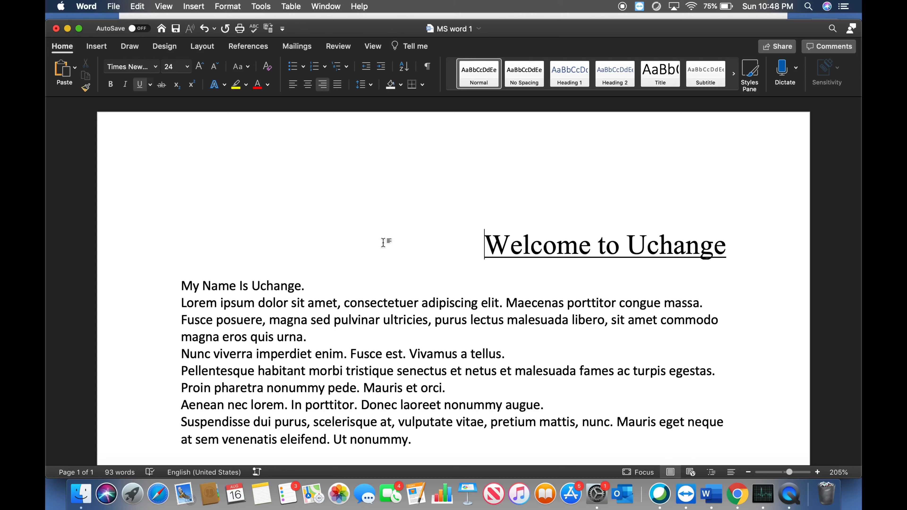
Step: Try centre and right alignment on all the body text below the title, and finish by justifying it
click(177, 283)
drag(179, 281, 678, 460)
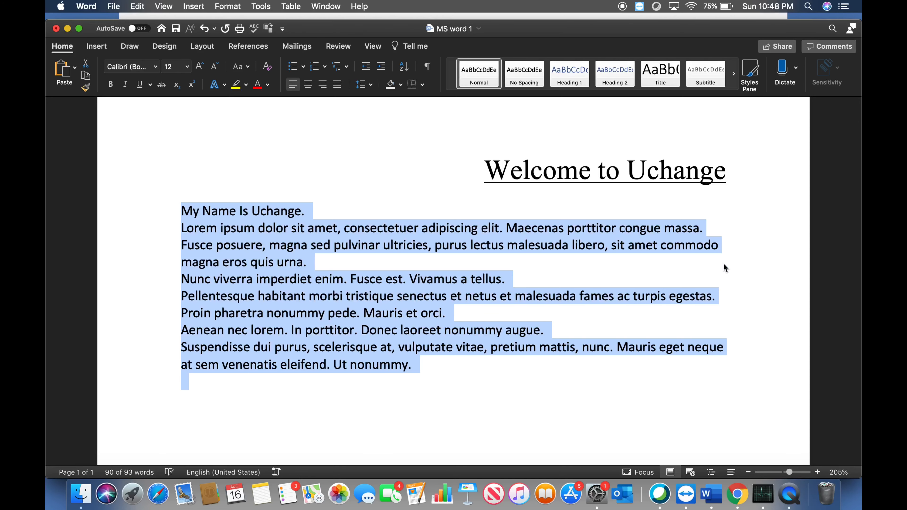
click(309, 86)
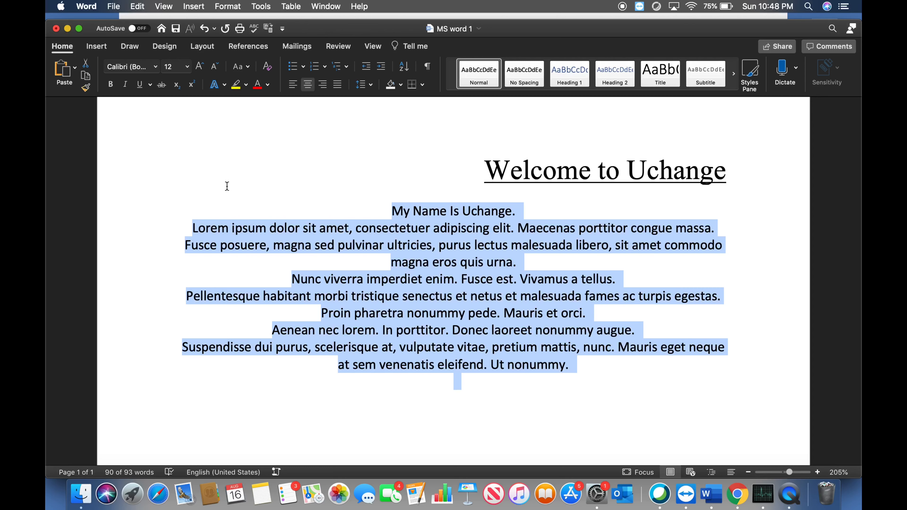
click(323, 85)
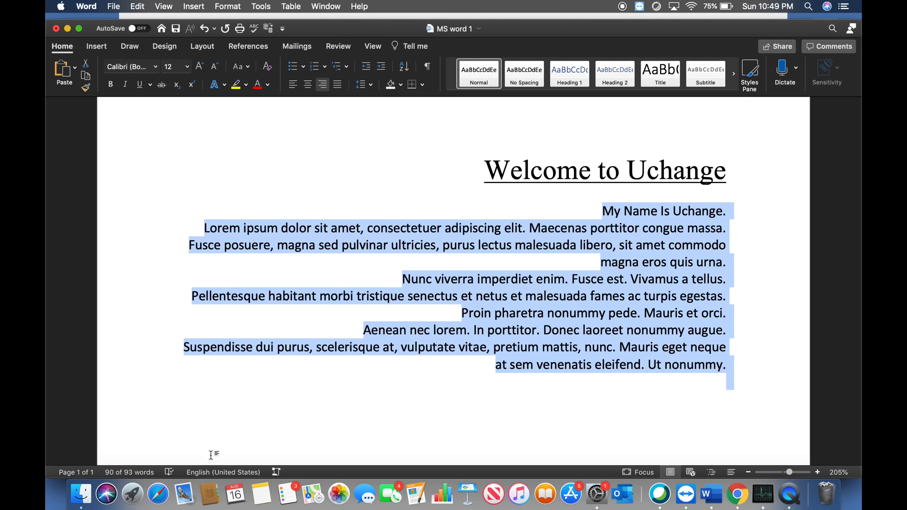
click(338, 85)
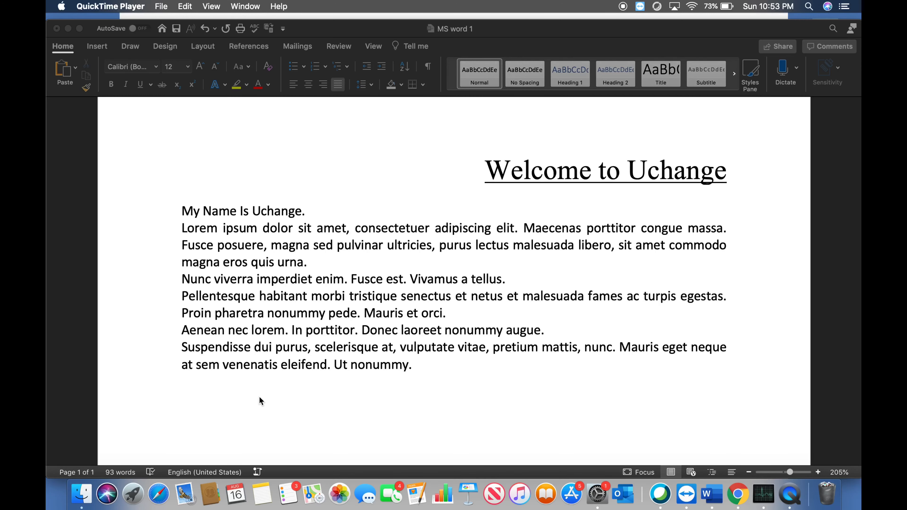
Step: Add the line "Copyright 2020 uchange" after a blank line below the body text
click(208, 384)
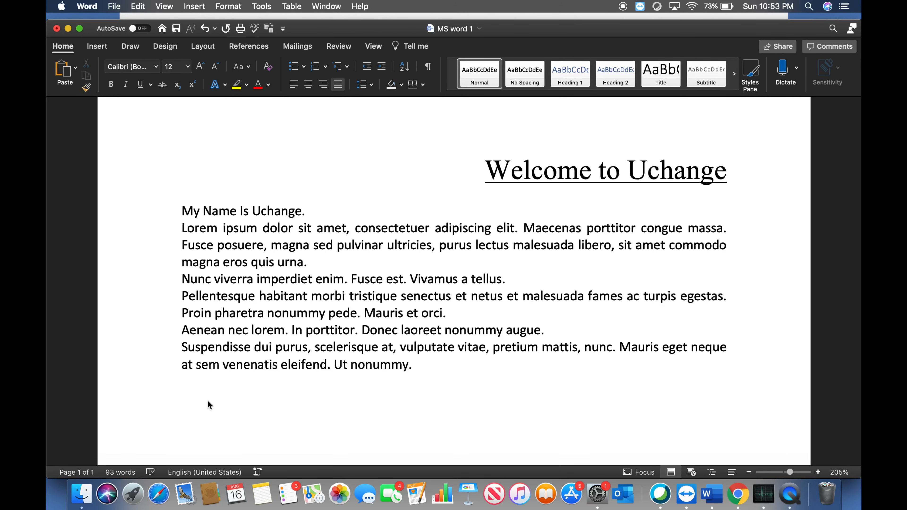
key(Return)
text(copyright 2020)
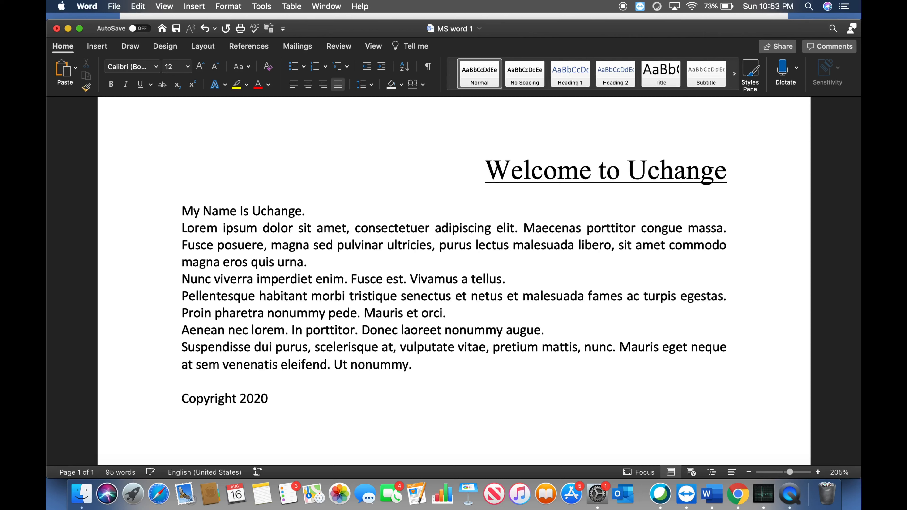
text( uchange)
Step: Insert the Copyright special character (©) before 2020 in the copyright line, with a space on each side
click(242, 400)
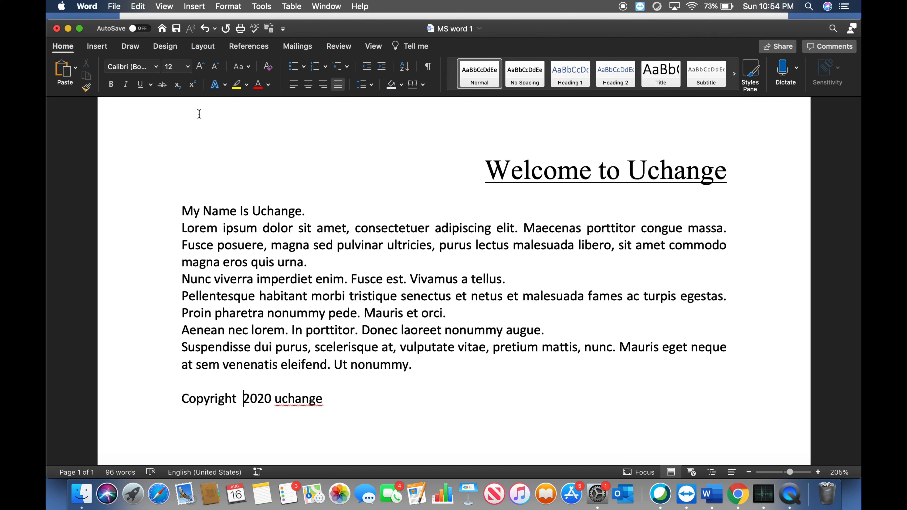
click(101, 51)
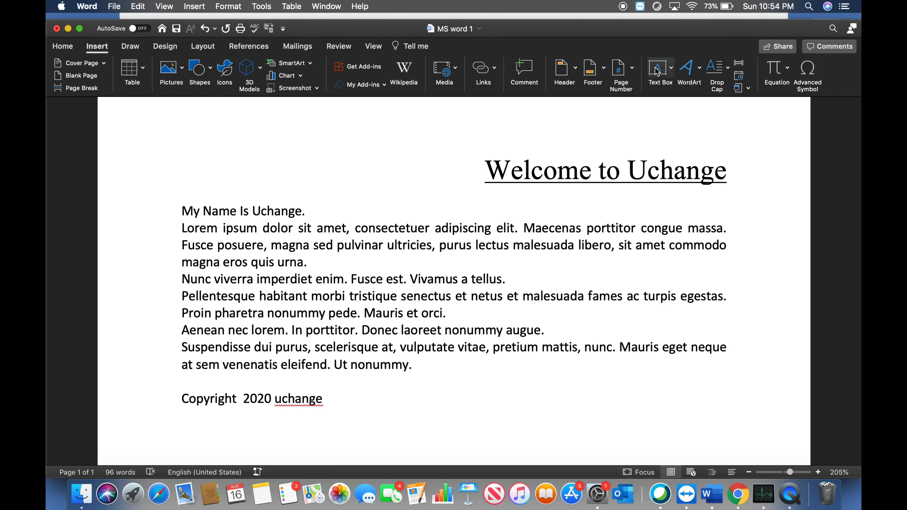
click(807, 76)
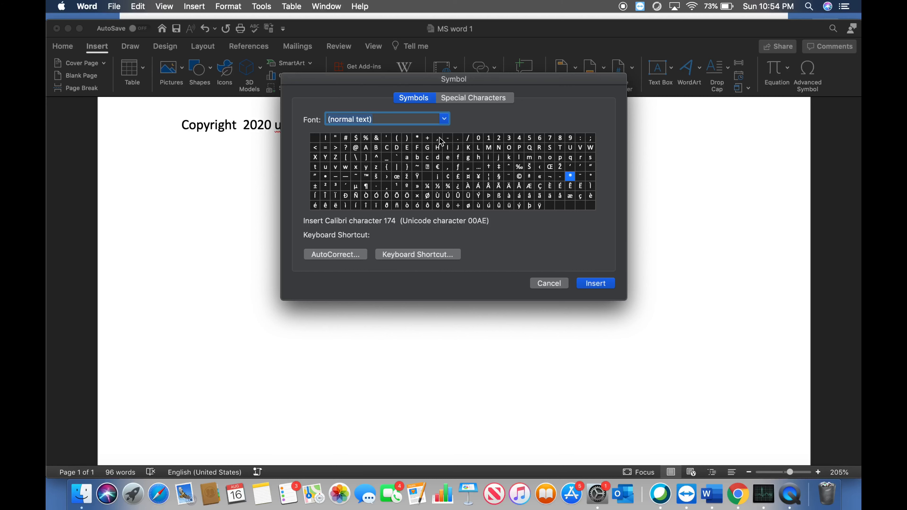
click(468, 98)
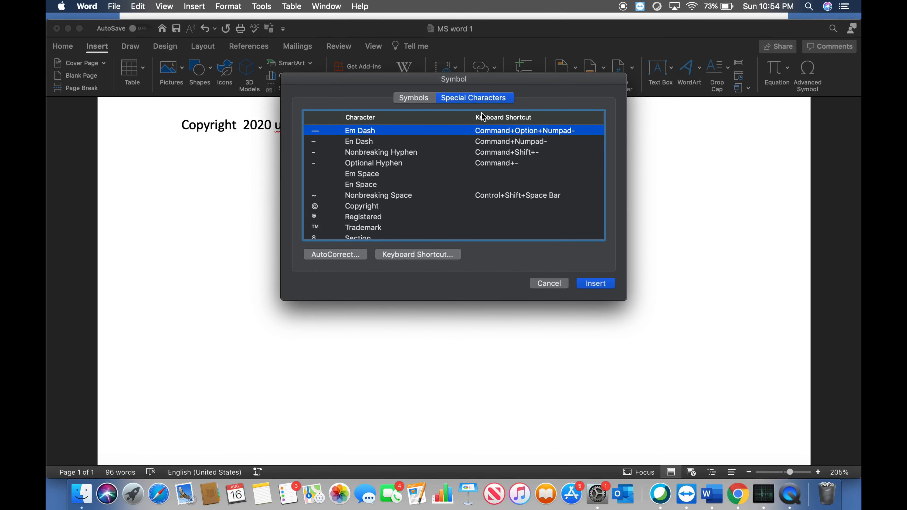
scroll(455, 204, down, 3)
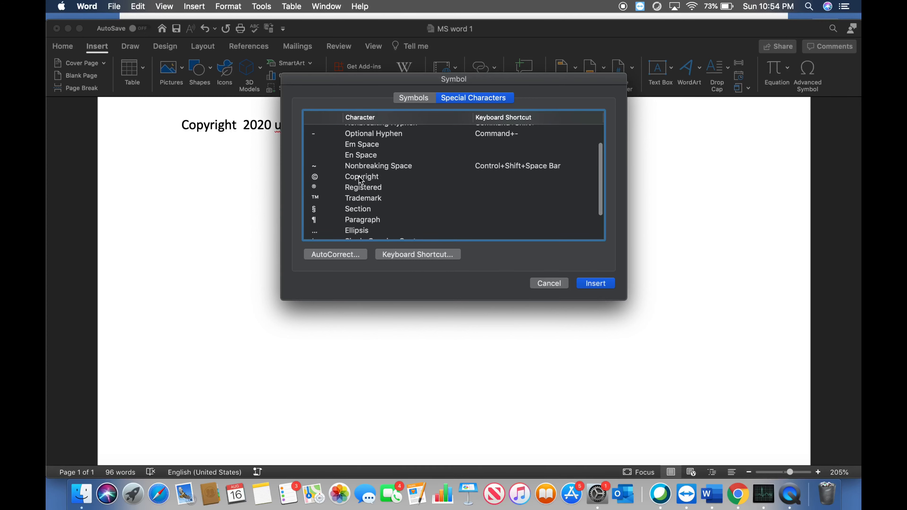
click(360, 177)
click(596, 284)
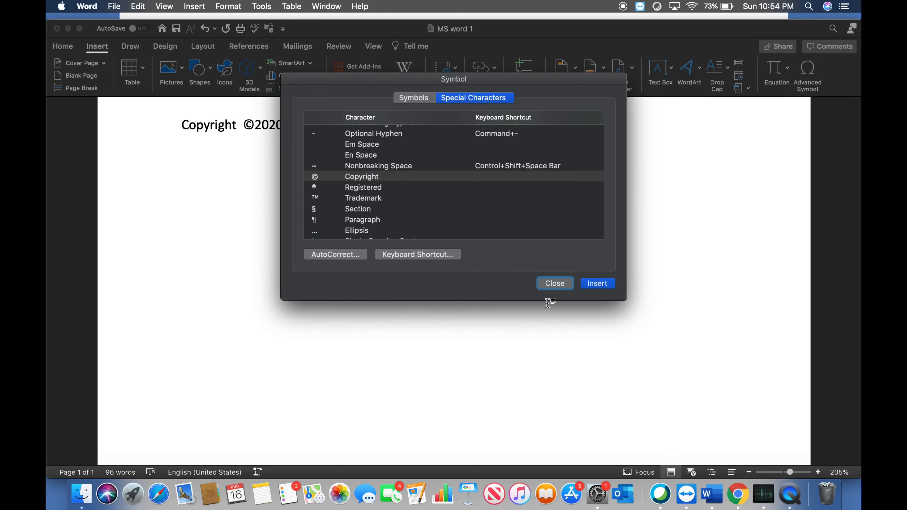
click(555, 283)
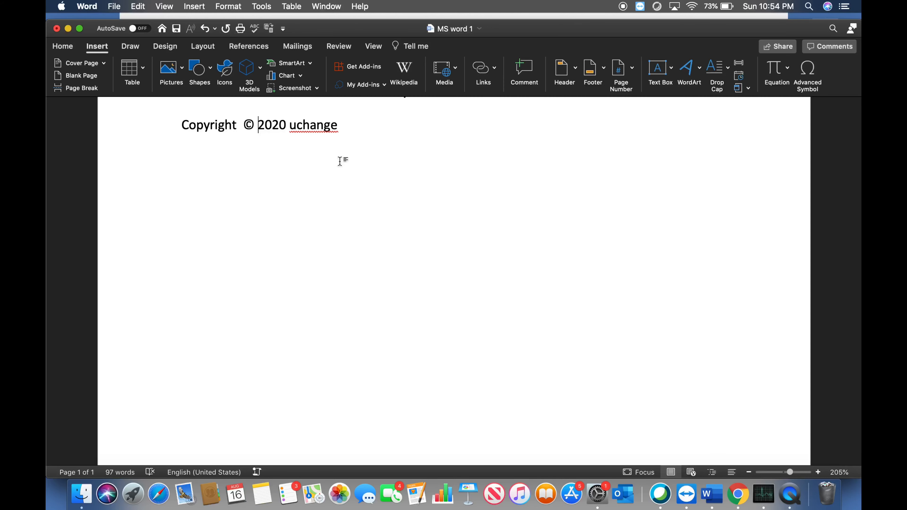
Step: Insert the $ symbol from the normal text font directly before "Uchange" in the line "My Name Is Uchange."
scroll(339, 159, up, 10)
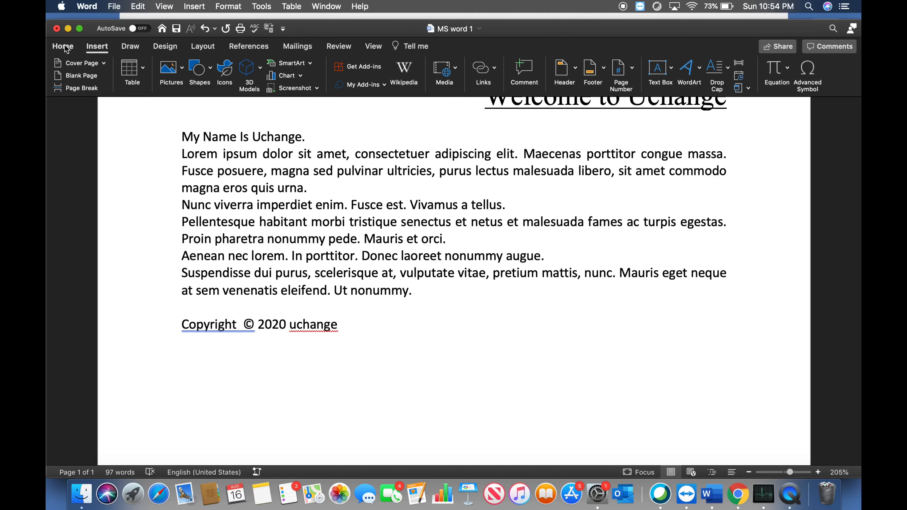
click(95, 49)
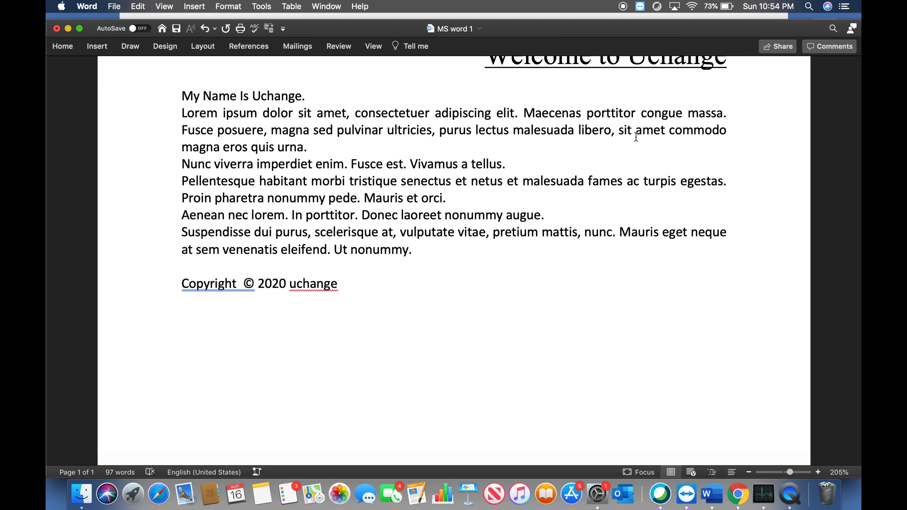
click(97, 50)
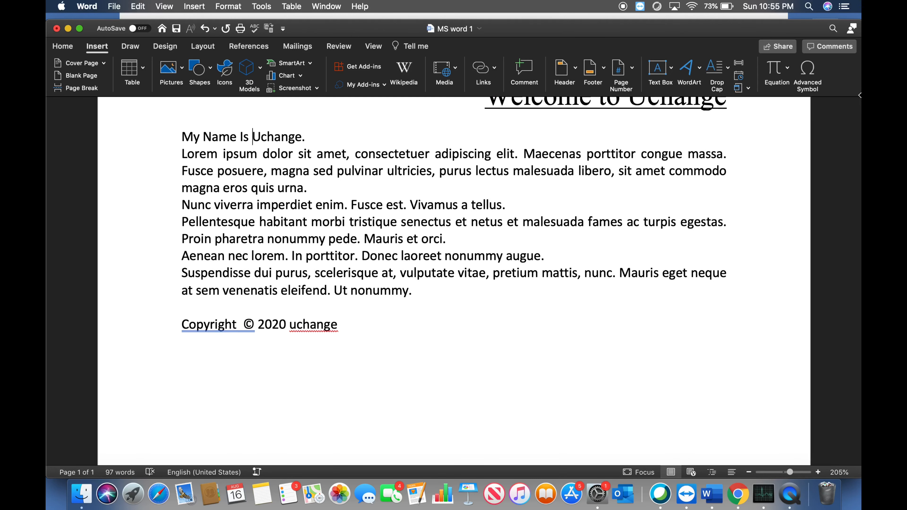
click(809, 71)
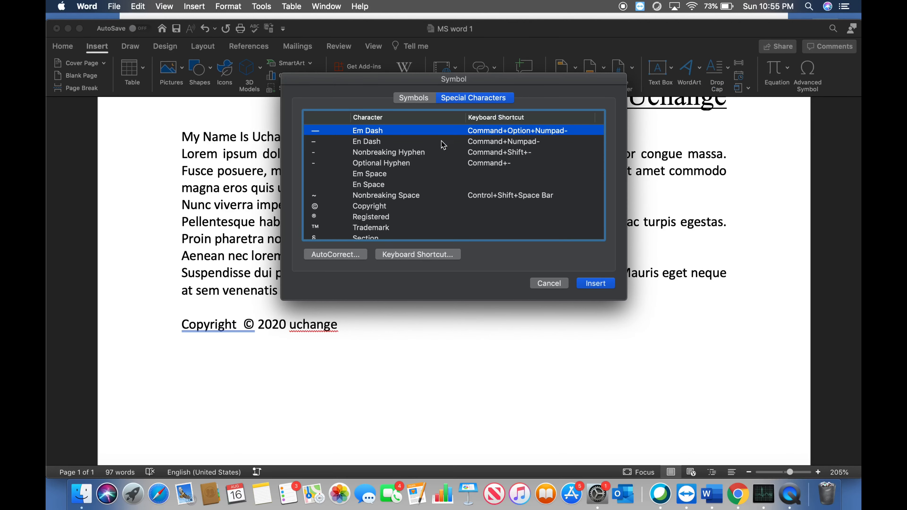
click(417, 103)
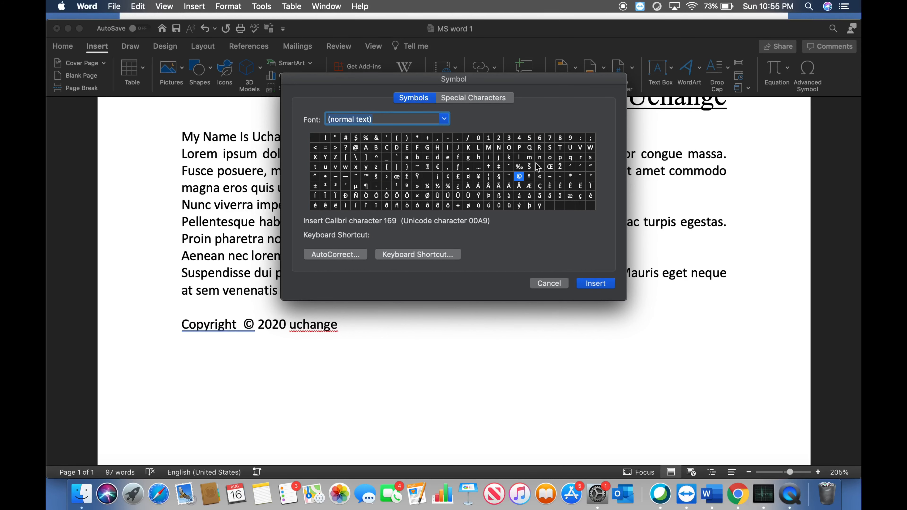
click(357, 139)
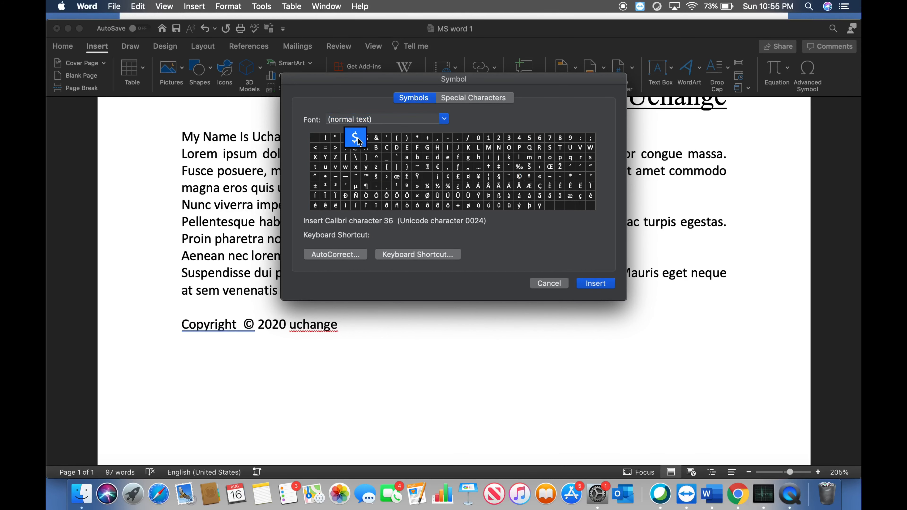
click(595, 284)
click(554, 283)
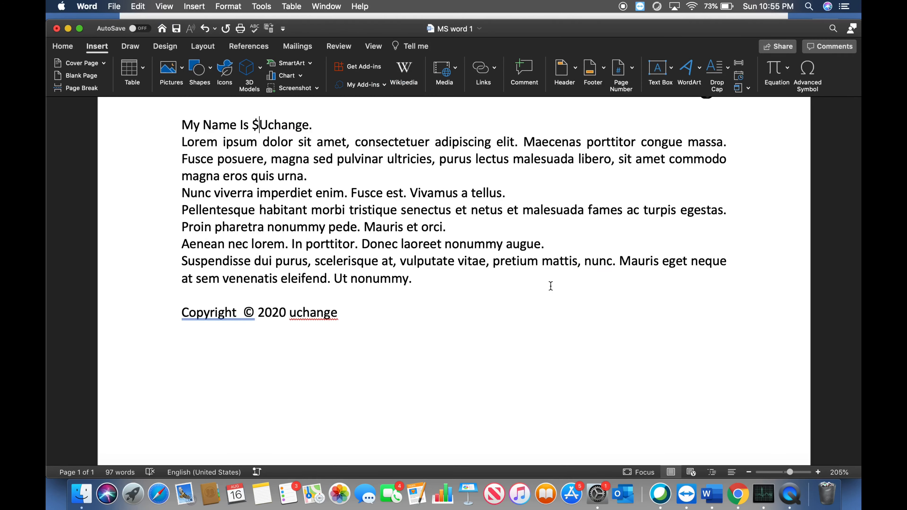